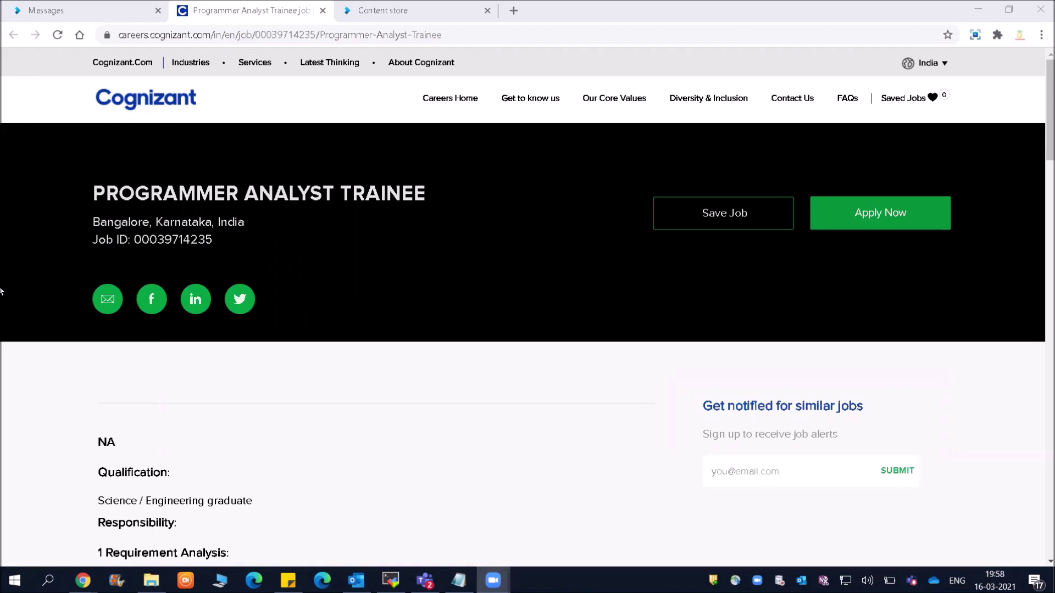
- Read the job's qualification details, highlighting the Science requirement
{"action": "left_click", "coordinate": [345, 41]}
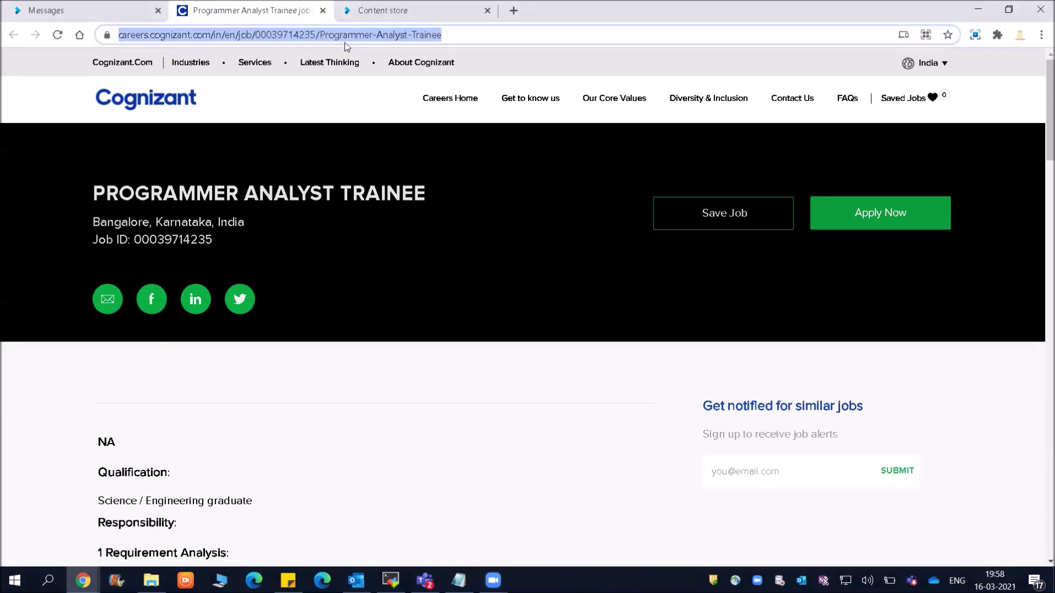
{"action": "left_click", "coordinate": [1040, 116]}
{"action": "scroll", "coordinate": [1040, 117], "scroll_direction": "down", "scroll_amount": 3}
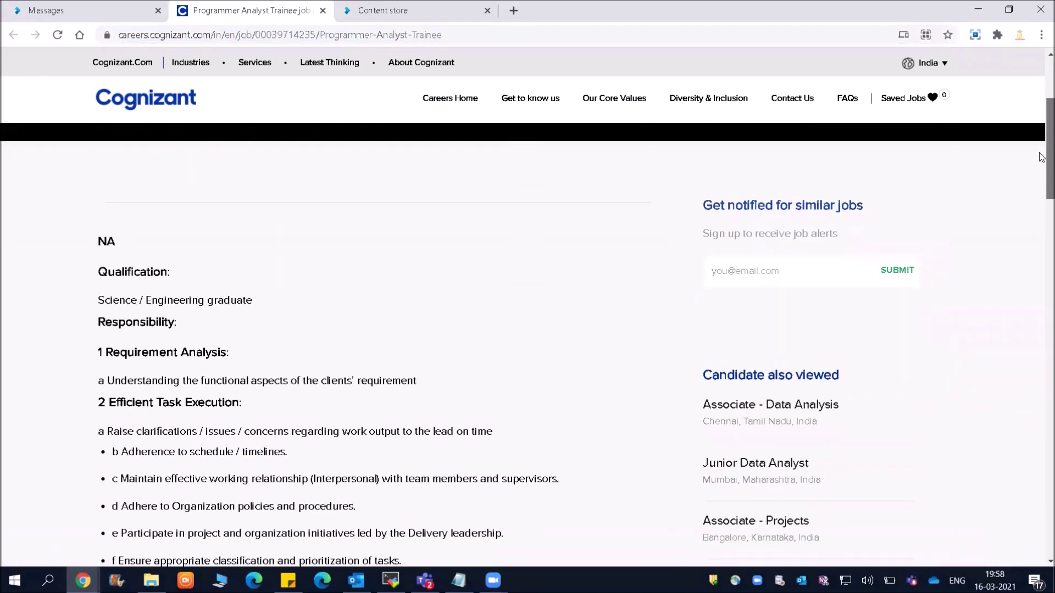
{"action": "scroll", "coordinate": [1011, 162], "scroll_direction": "down", "scroll_amount": 1}
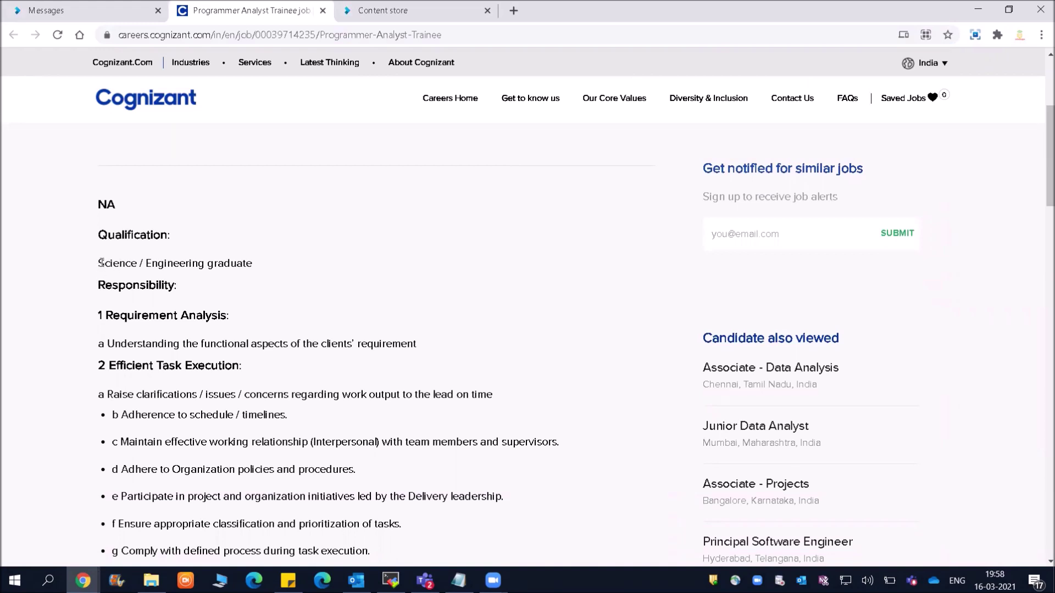
{"action": "left_click_drag", "start_coordinate": [101, 263], "coordinate": [147, 264]}
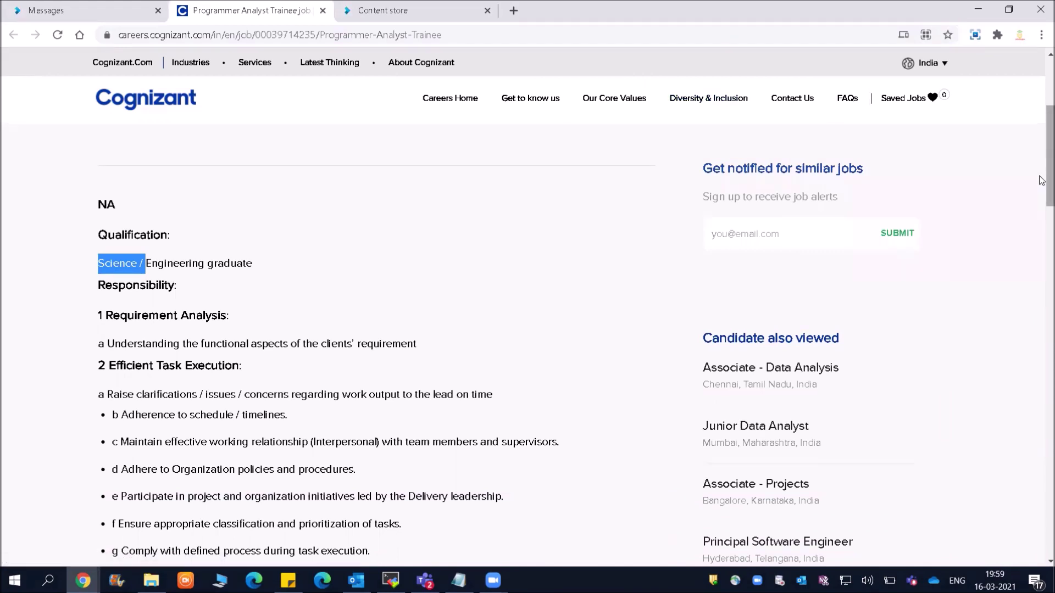
{"action": "left_click_drag", "start_coordinate": [1041, 180], "coordinate": [1041, 196]}
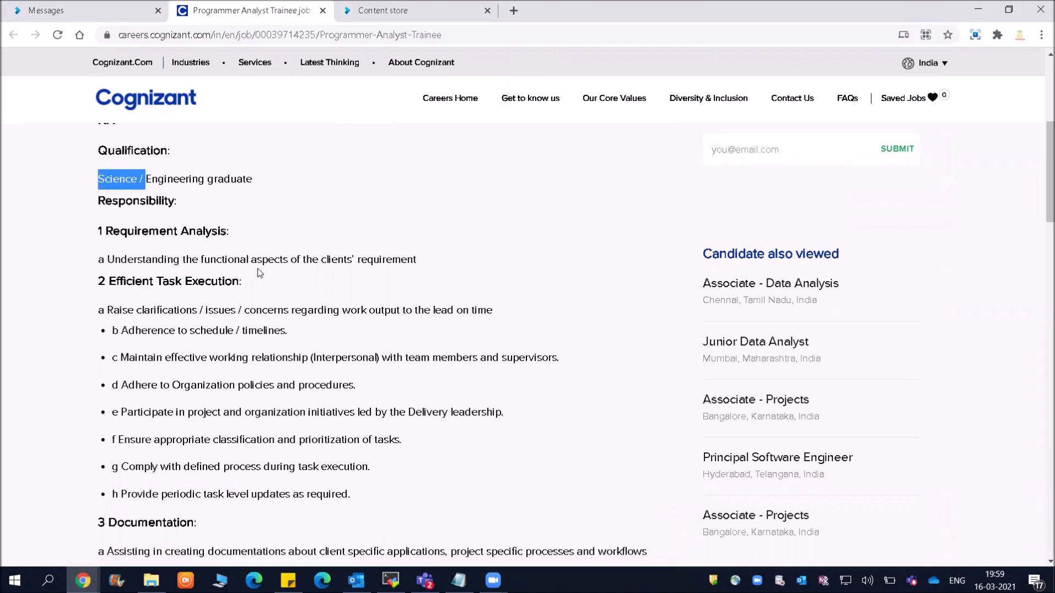
{"action": "left_click", "coordinate": [427, 269]}
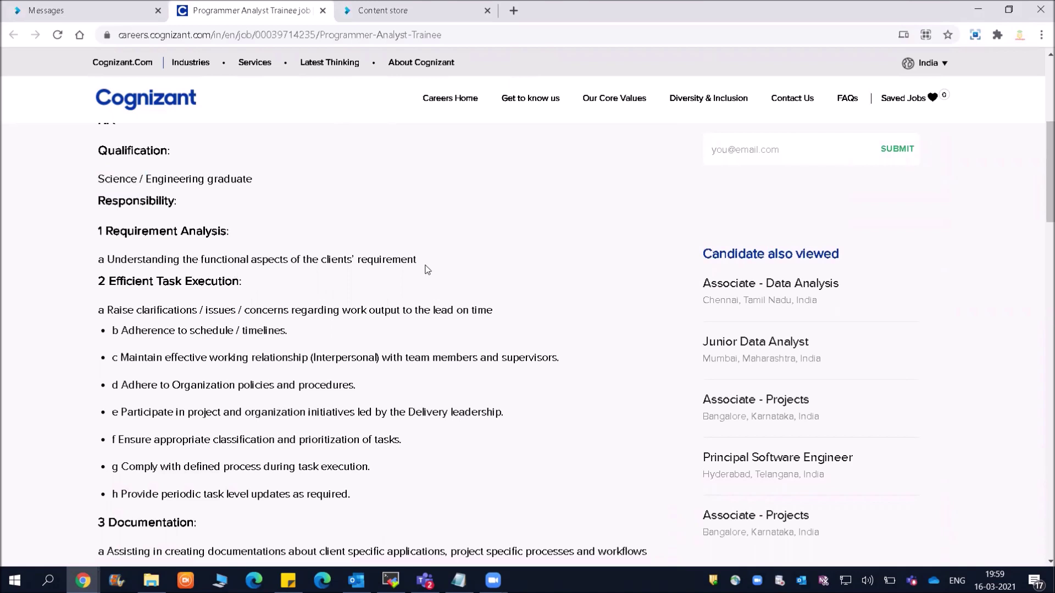
- Scroll to the skills list and highlight Customization and Configuration
{"action": "scroll", "coordinate": [427, 270], "scroll_direction": "down", "scroll_amount": 1}
{"action": "scroll", "coordinate": [427, 269], "scroll_direction": "down", "scroll_amount": 1}
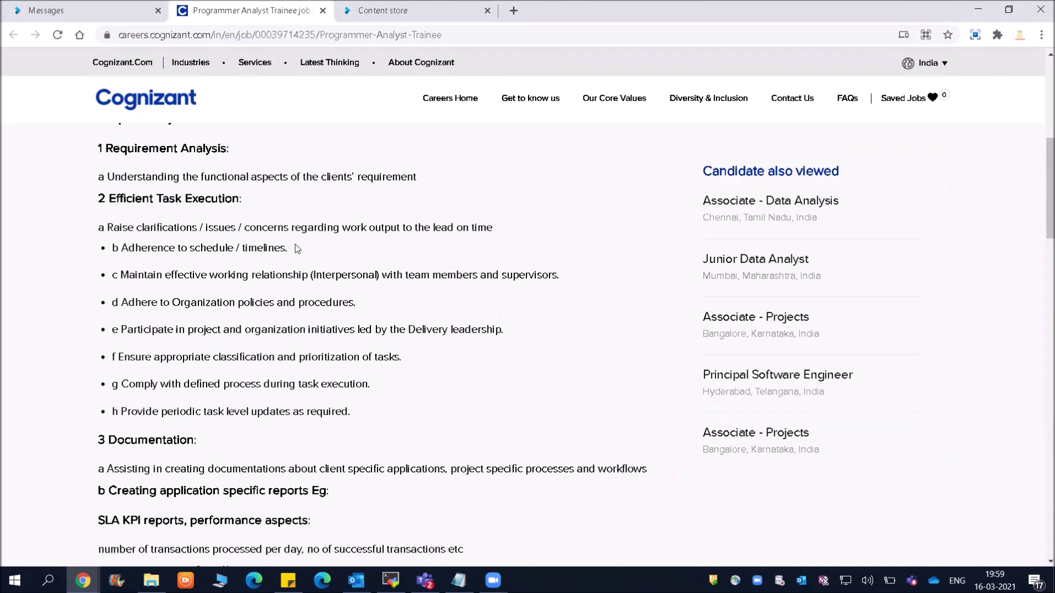
{"action": "scroll", "coordinate": [297, 248], "scroll_direction": "down", "scroll_amount": 1}
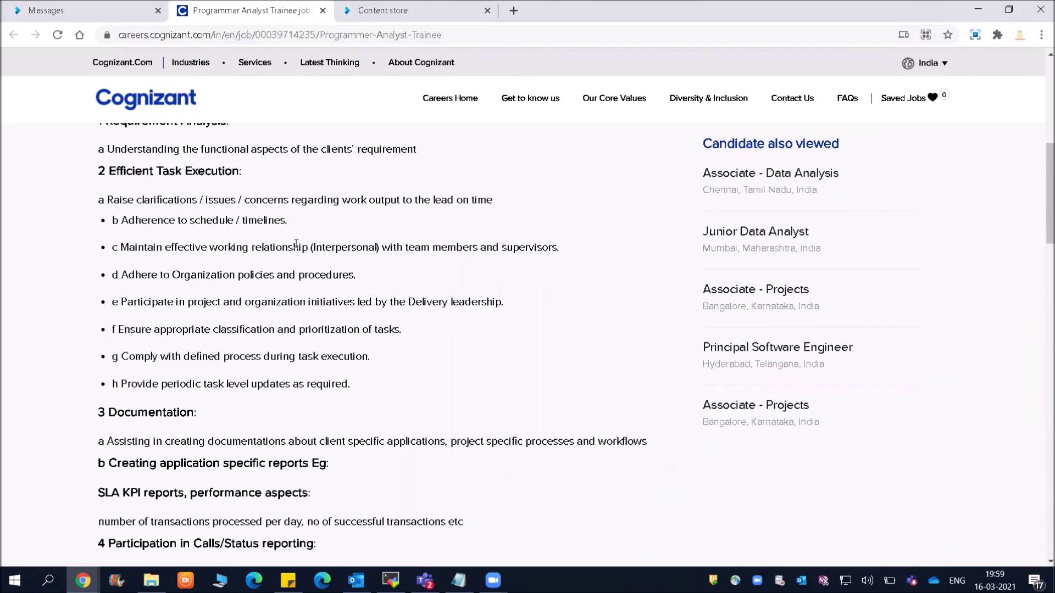
{"action": "scroll", "coordinate": [296, 243], "scroll_direction": "down", "scroll_amount": 5}
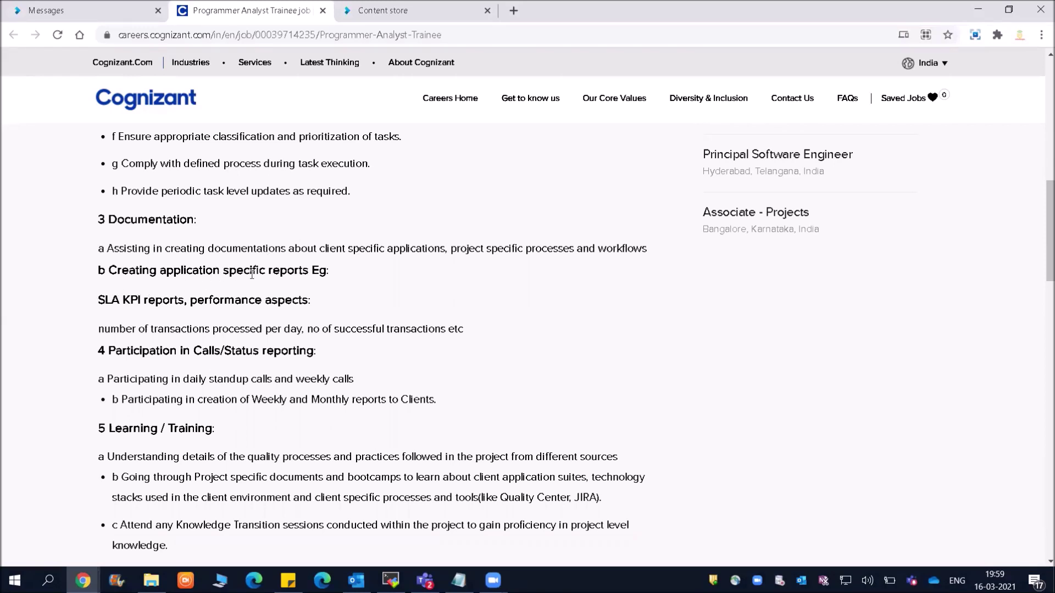
{"action": "scroll", "coordinate": [251, 273], "scroll_direction": "down", "scroll_amount": 2}
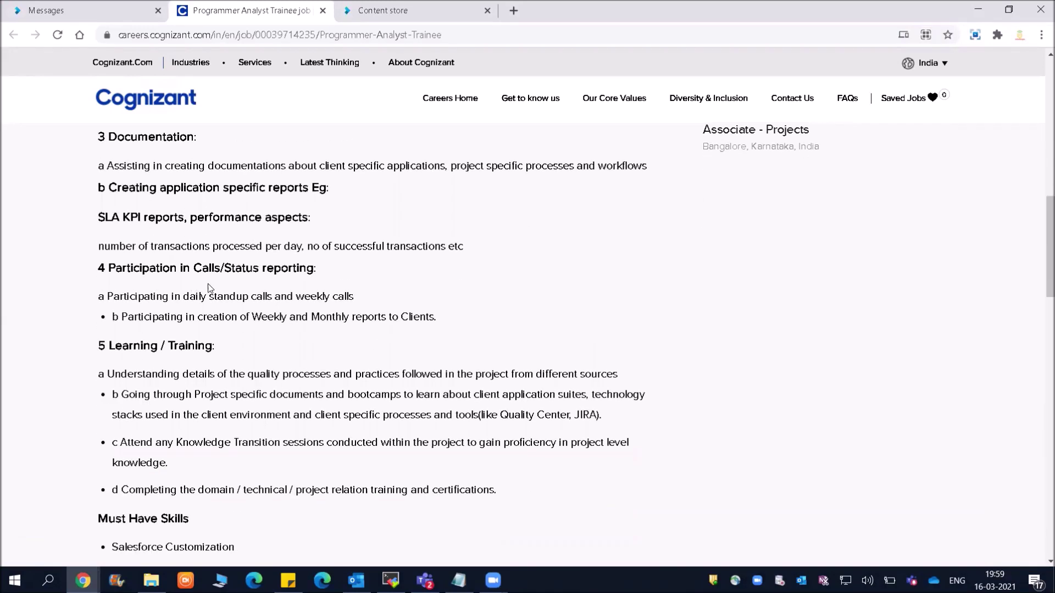
{"action": "scroll", "coordinate": [253, 286], "scroll_direction": "down", "scroll_amount": 2}
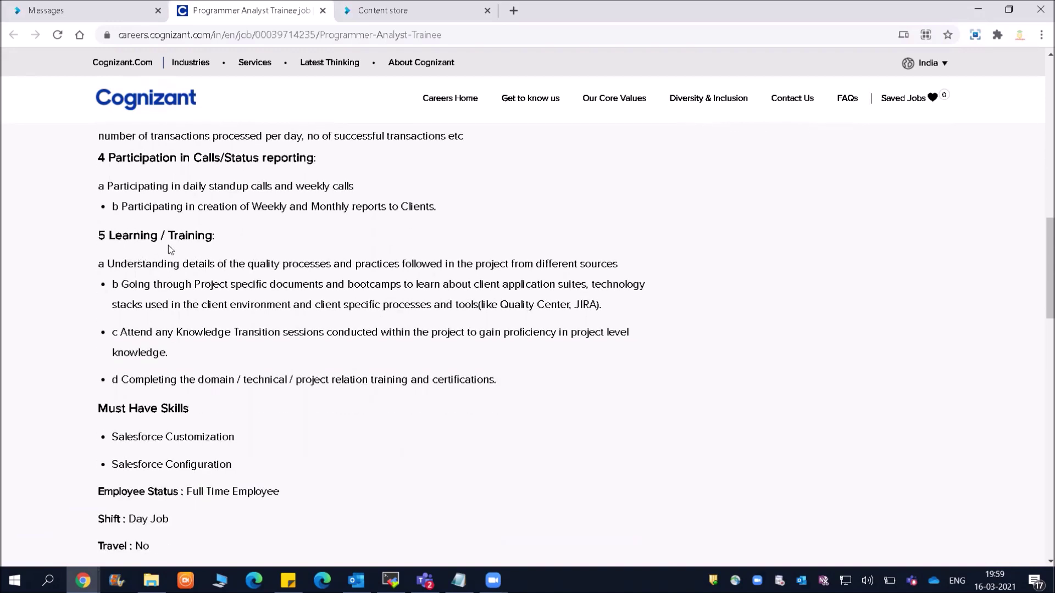
{"action": "scroll", "coordinate": [159, 367], "scroll_direction": "down", "scroll_amount": 3}
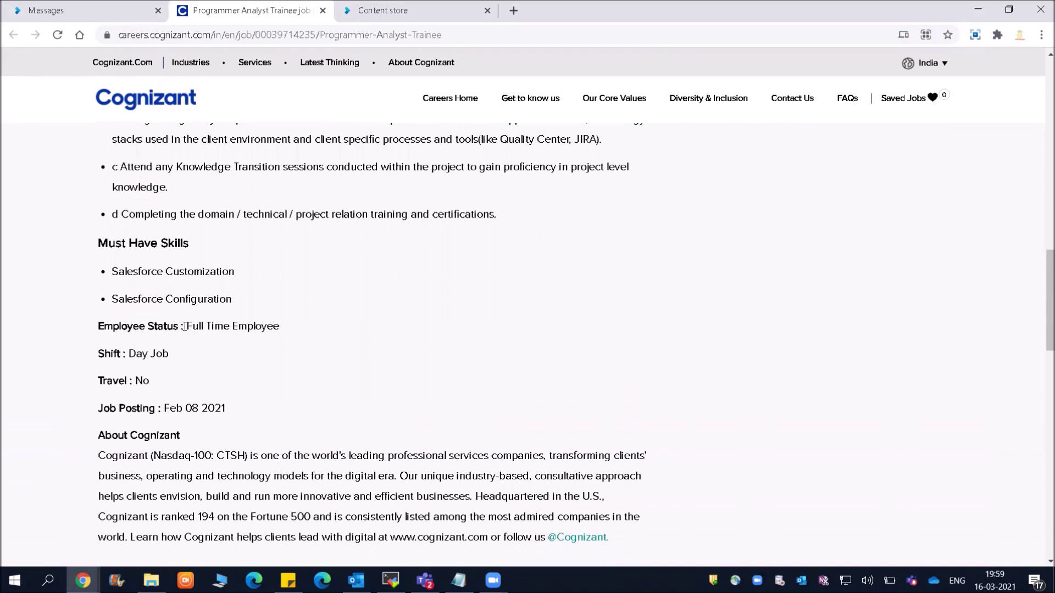
{"action": "double_click", "coordinate": [178, 271]}
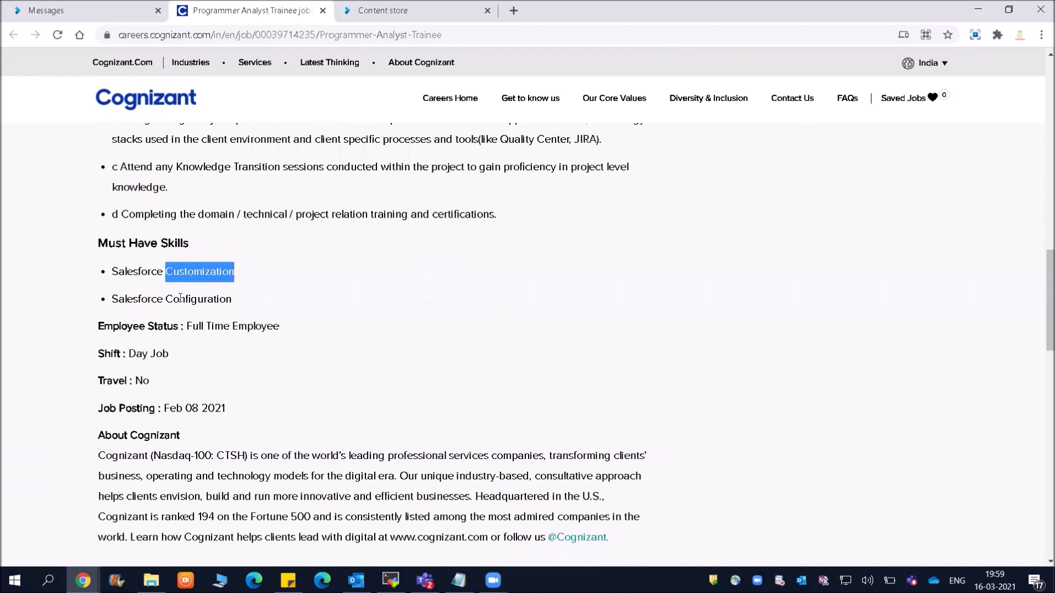
{"action": "double_click", "coordinate": [180, 299]}
- Check the Time status, Day Job shift and Feb 08 2021 posting date, apply, then switch to Classplus
{"action": "scroll", "coordinate": [181, 298], "scroll_direction": "down", "scroll_amount": 1}
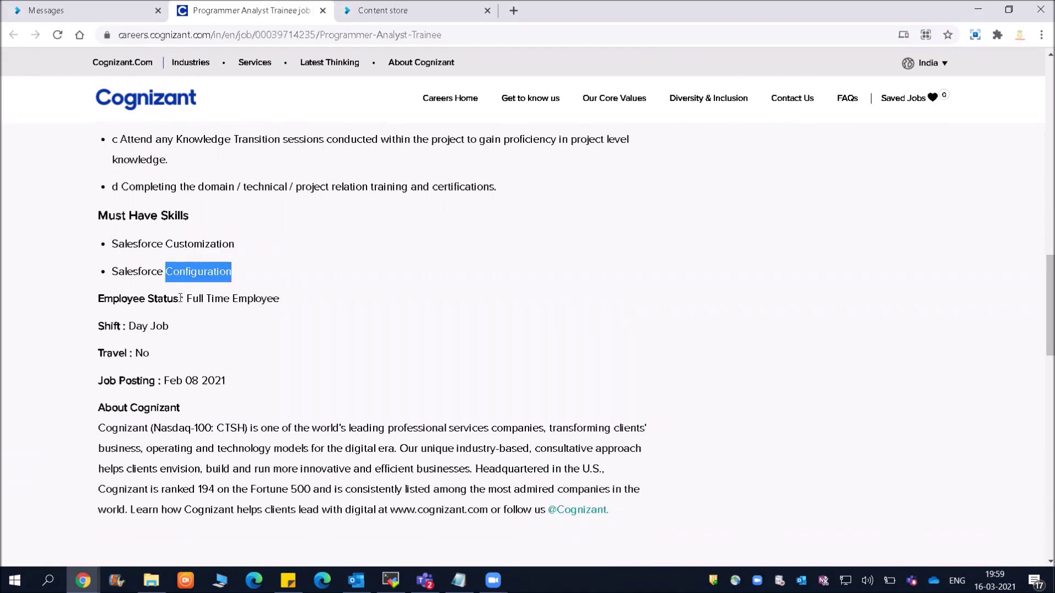
{"action": "double_click", "coordinate": [209, 271]}
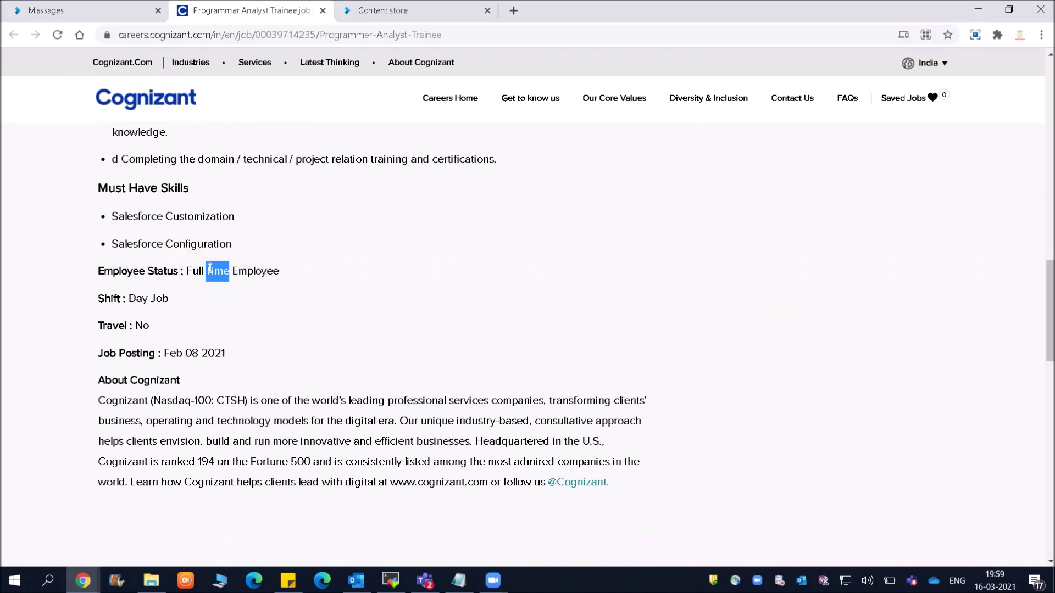
{"action": "double_click", "coordinate": [149, 299]}
{"action": "left_click", "coordinate": [171, 350]}
{"action": "left_click_drag", "start_coordinate": [165, 352], "coordinate": [226, 345]}
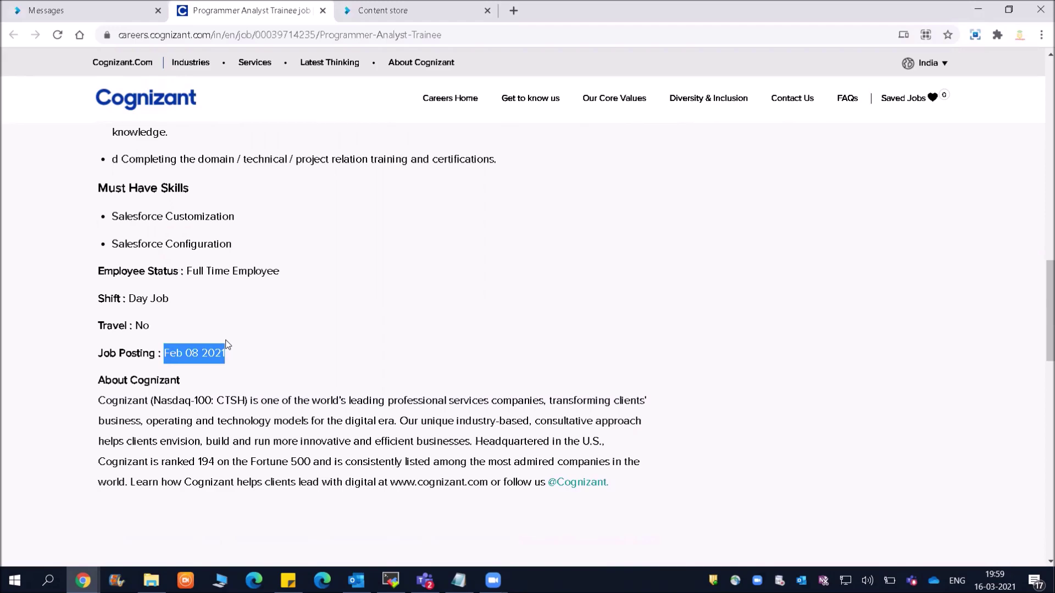
{"action": "left_click_drag", "start_coordinate": [1041, 305], "coordinate": [1041, 105]}
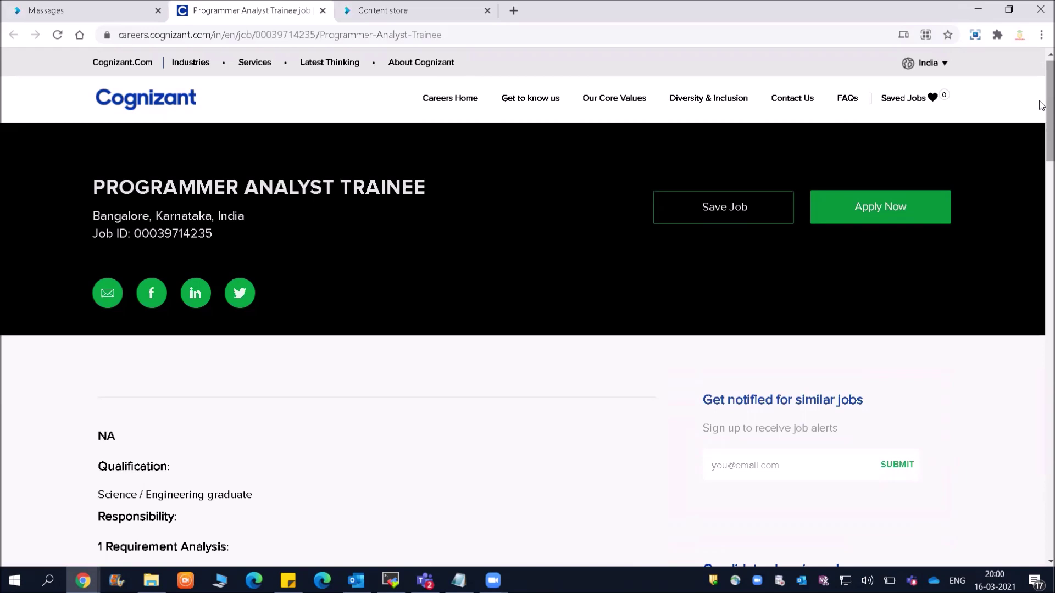
{"action": "left_click", "coordinate": [872, 212]}
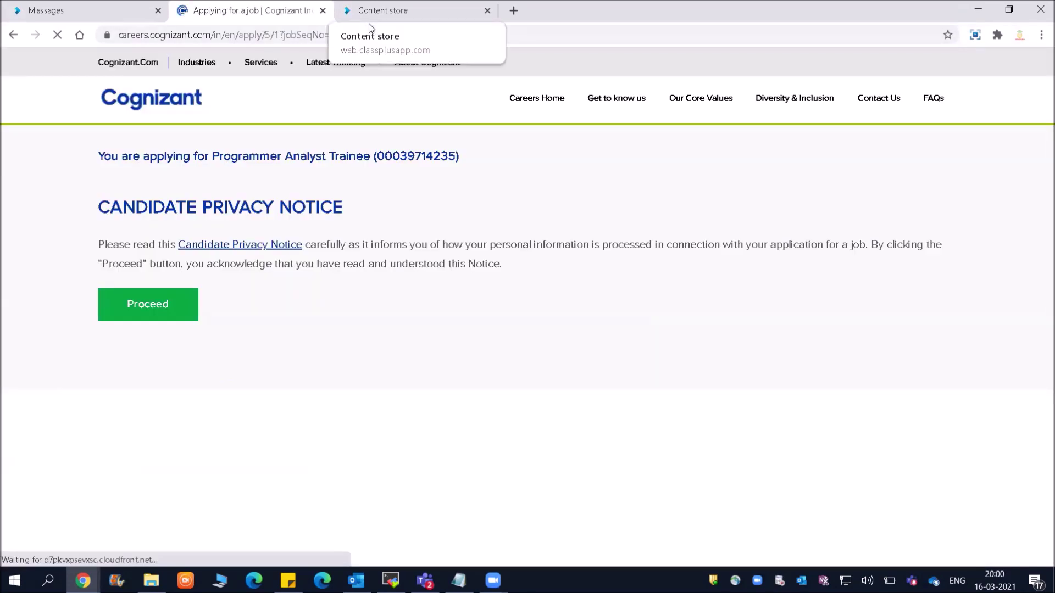
{"action": "left_click", "coordinate": [370, 24]}
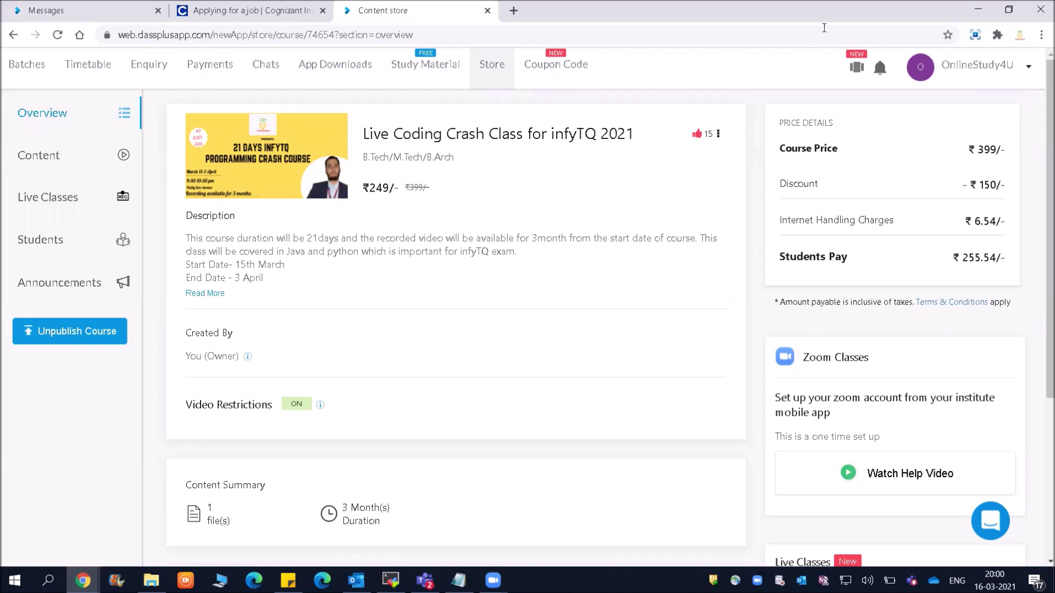
{"action": "left_click", "coordinate": [258, 16]}
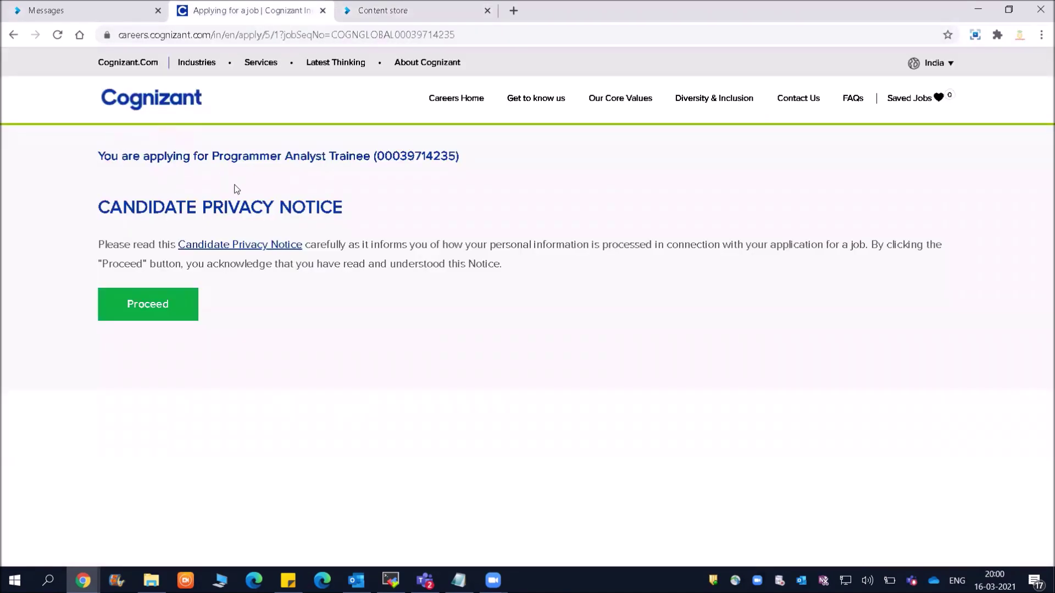
- Accept the privacy notice, upload the .docx resume, and dismiss the success message
{"action": "left_click", "coordinate": [146, 312]}
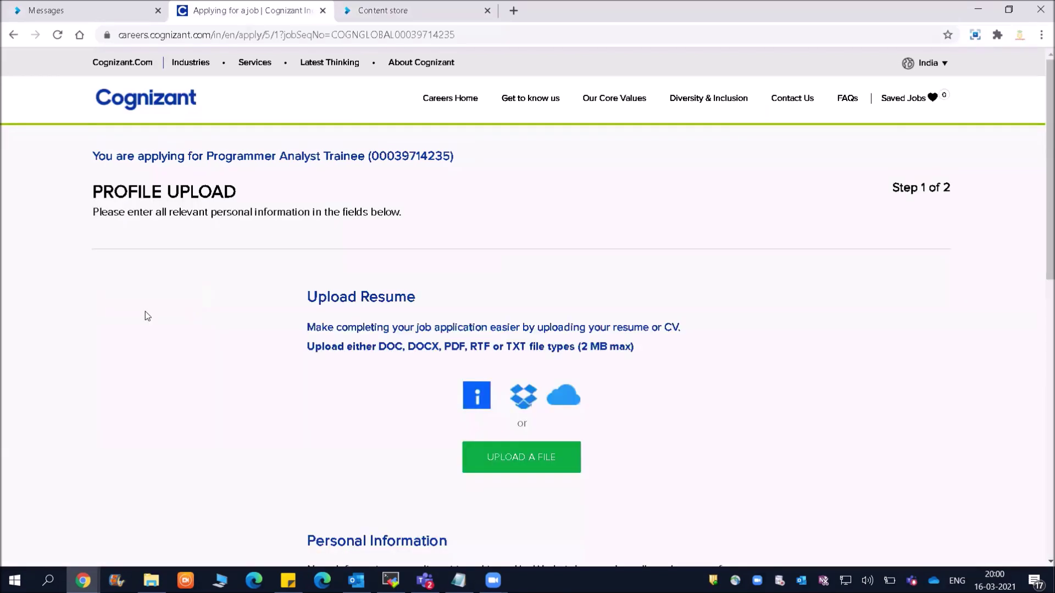
{"action": "left_click", "coordinate": [519, 456]}
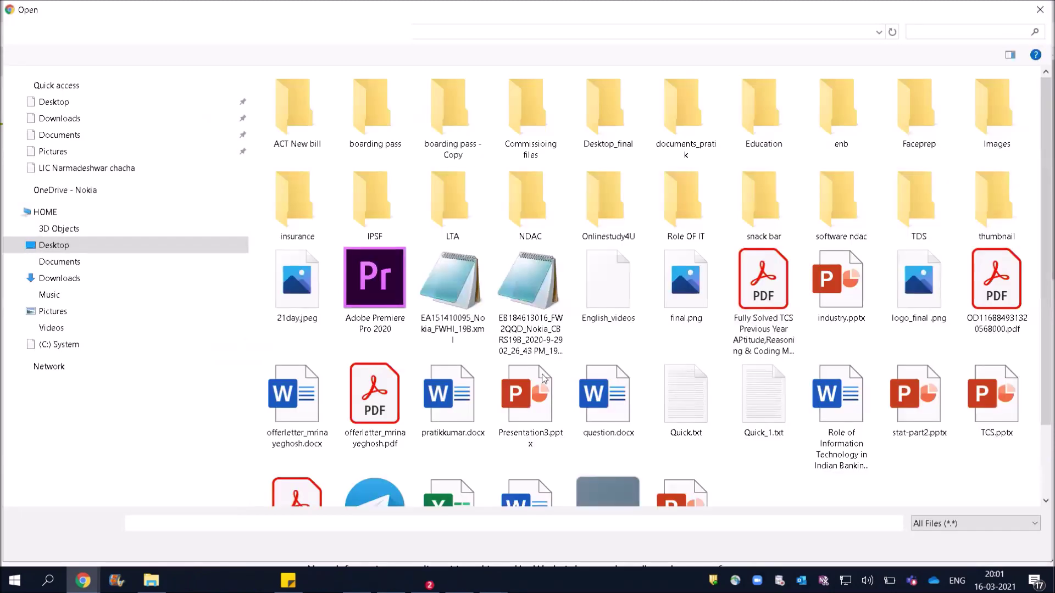
{"action": "double_click", "coordinate": [315, 286]}
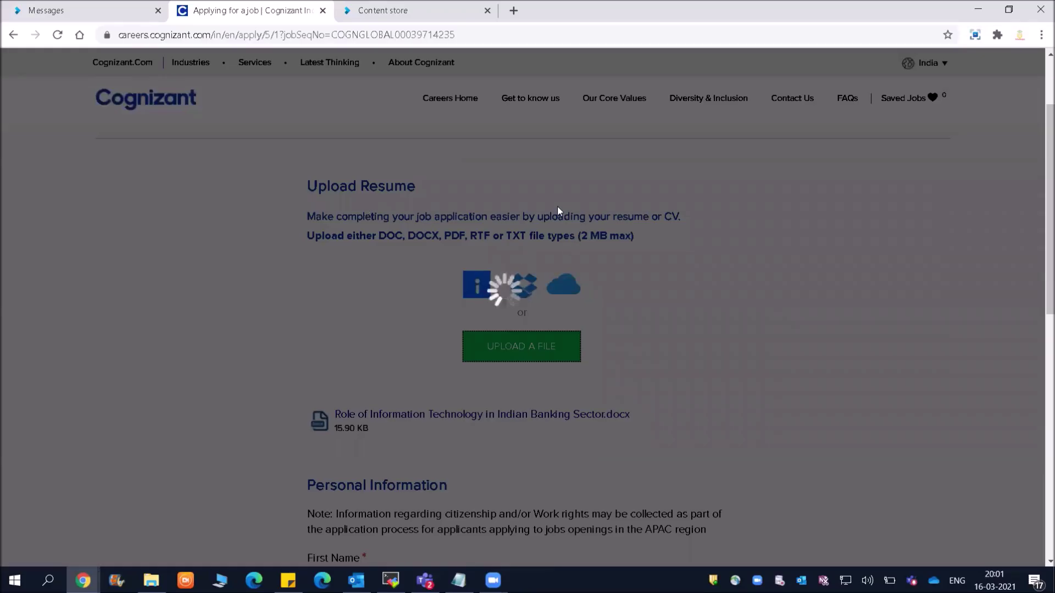
{"action": "scroll", "coordinate": [1040, 142], "scroll_direction": "down", "scroll_amount": 1}
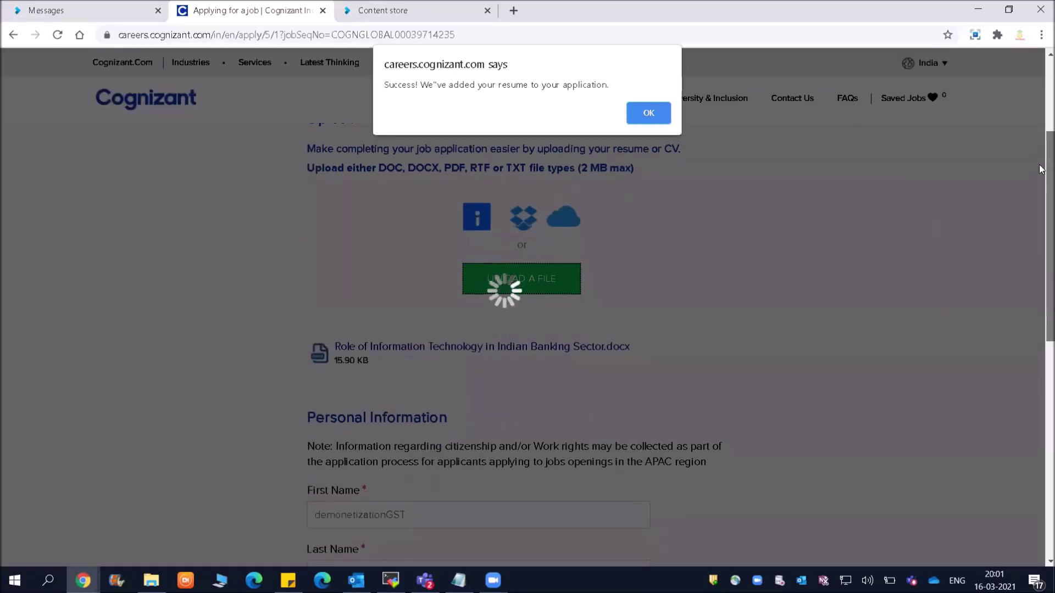
{"action": "left_click", "coordinate": [645, 114]}
- Answer No to Previously Employed by Cognizant and set Total Experience to 0
{"action": "scroll", "coordinate": [1033, 166], "scroll_direction": "down", "scroll_amount": 1}
{"action": "scroll", "coordinate": [1033, 167], "scroll_direction": "up", "scroll_amount": 1}
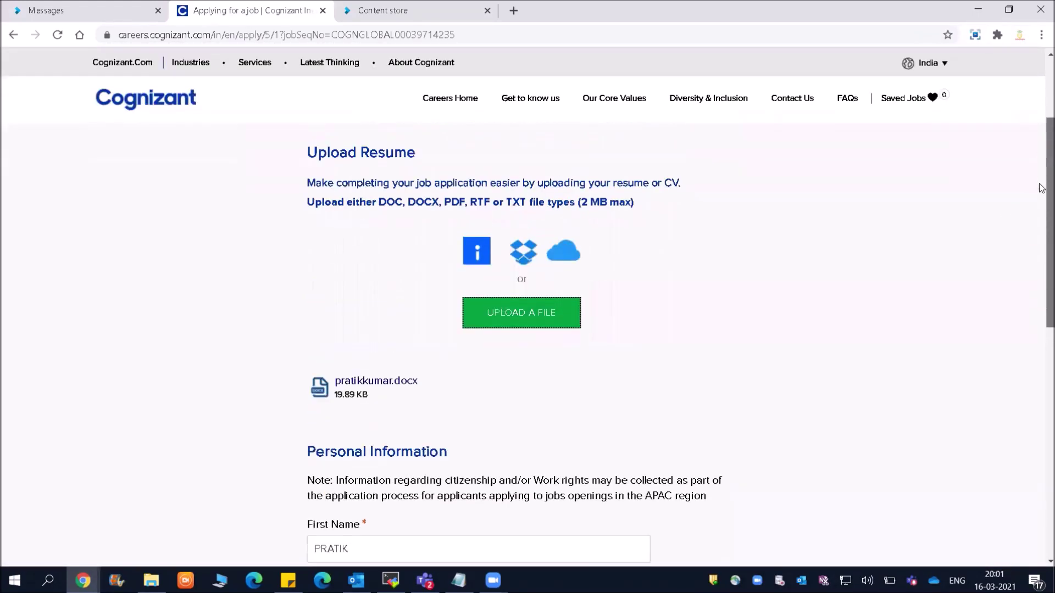
{"action": "scroll", "coordinate": [1041, 256], "scroll_direction": "down", "scroll_amount": 4}
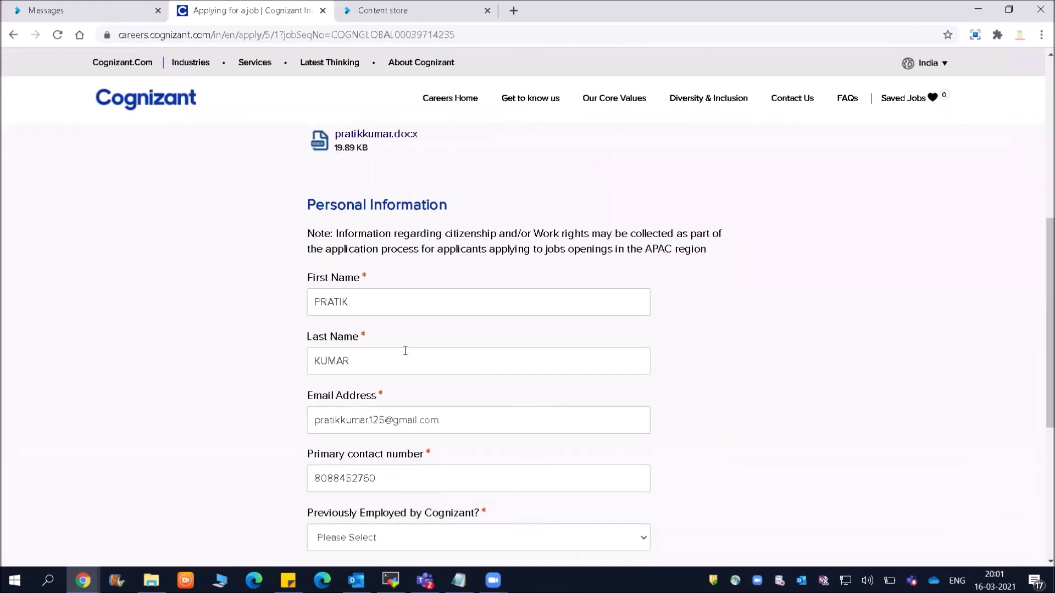
{"action": "scroll", "coordinate": [1041, 330], "scroll_direction": "down", "scroll_amount": 3}
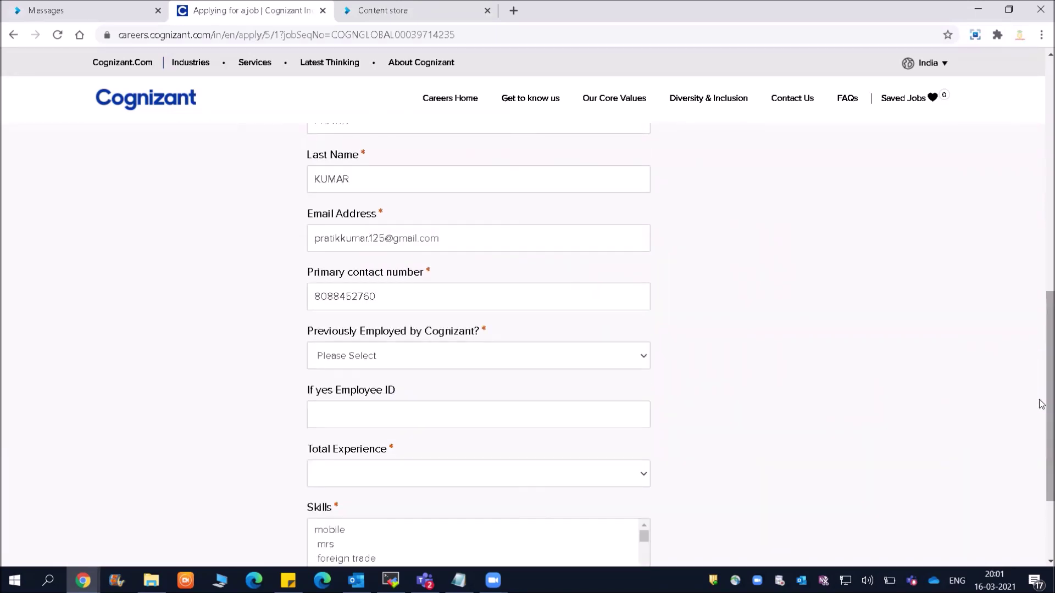
{"action": "left_click", "coordinate": [354, 358]}
{"action": "left_click", "coordinate": [325, 422]}
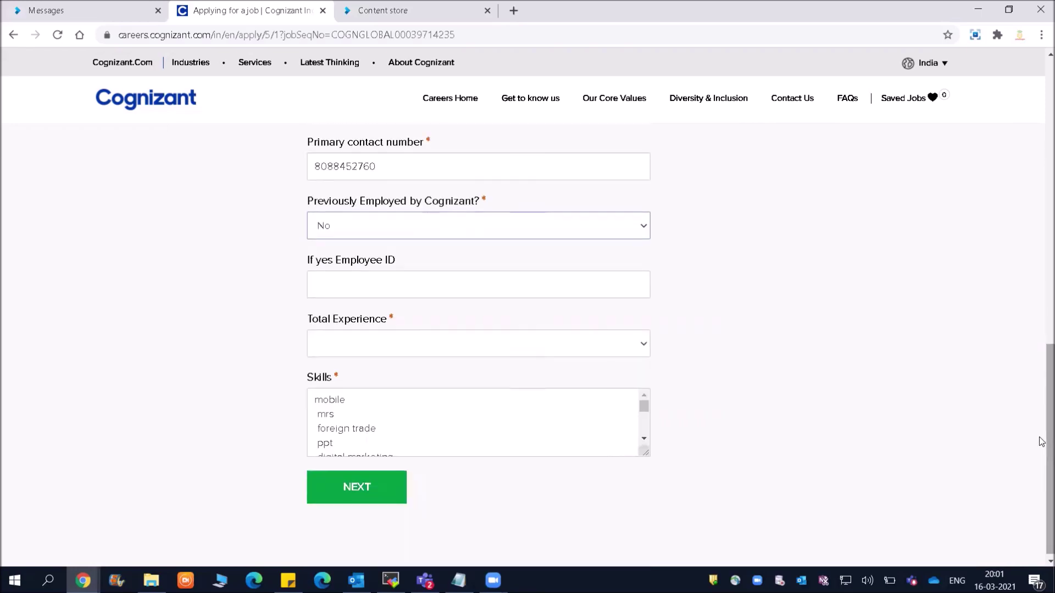
{"action": "left_click", "coordinate": [353, 346]}
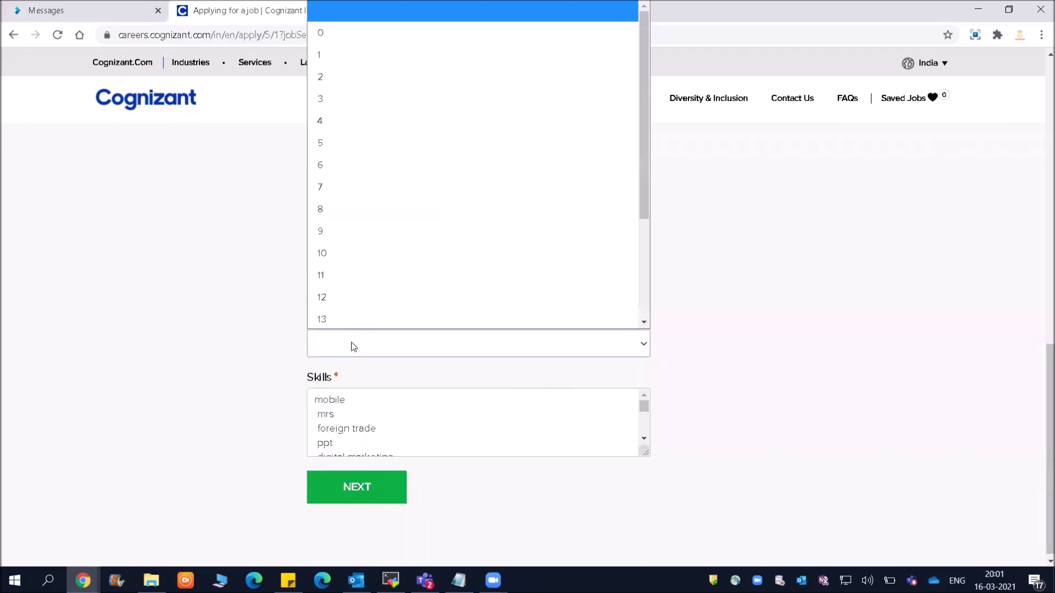
{"action": "left_click", "coordinate": [354, 346]}
{"action": "left_click", "coordinate": [345, 353]}
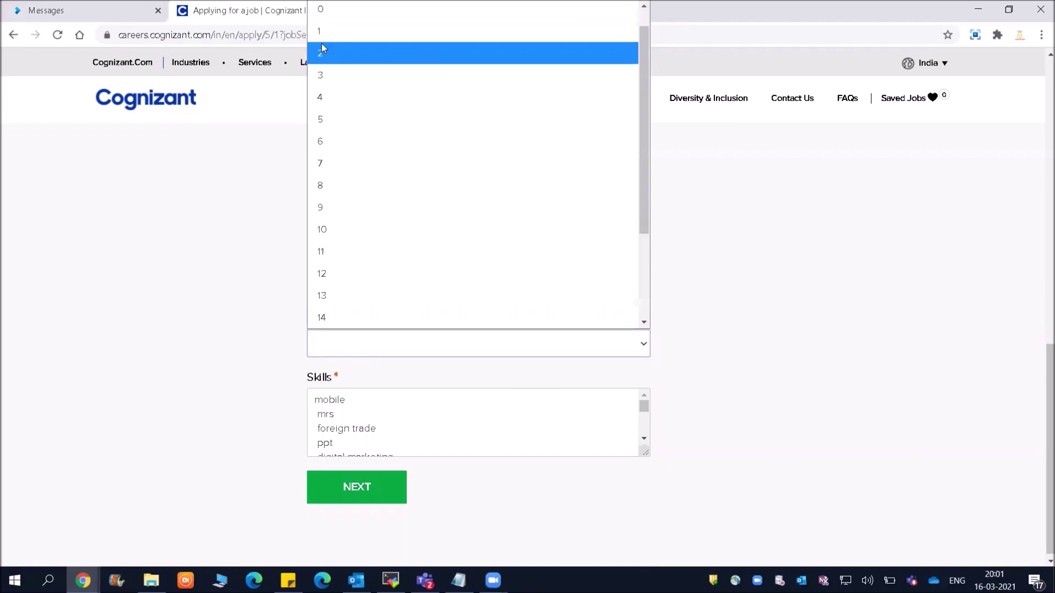
{"action": "left_click", "coordinate": [320, 9]}
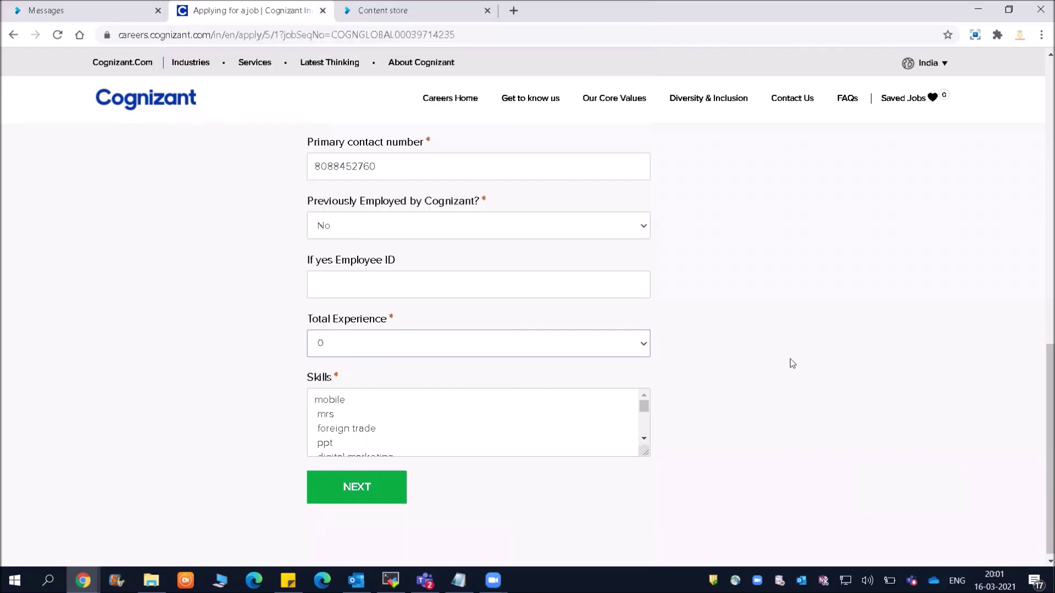
- Review the Skills entry, selecting 'mobile', then continue to the Review and Submit step
{"action": "left_click_drag", "start_coordinate": [1042, 415], "coordinate": [1042, 482]}
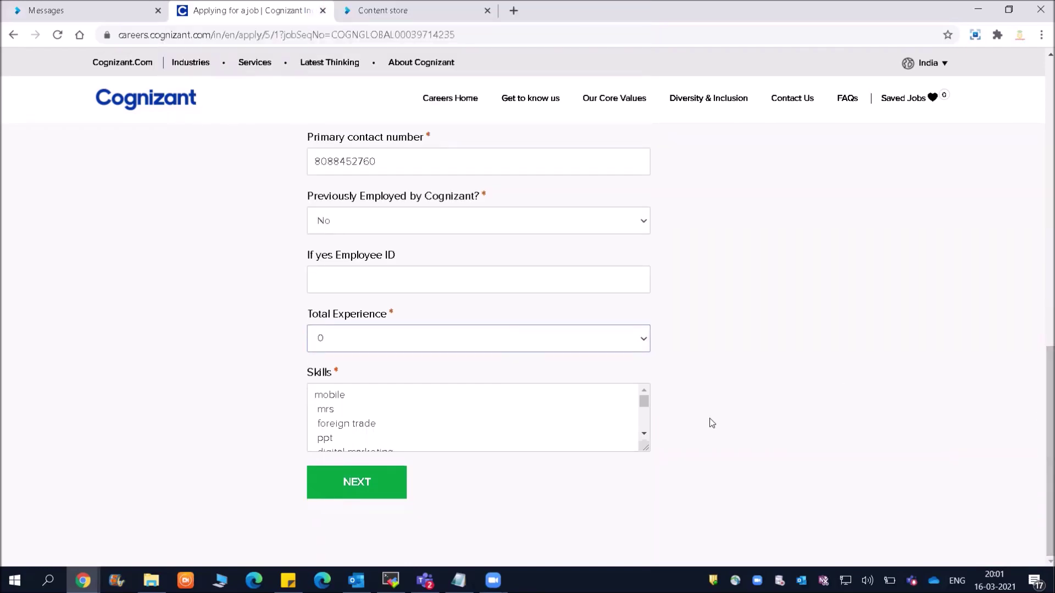
{"action": "left_click_drag", "start_coordinate": [645, 404], "coordinate": [644, 413]}
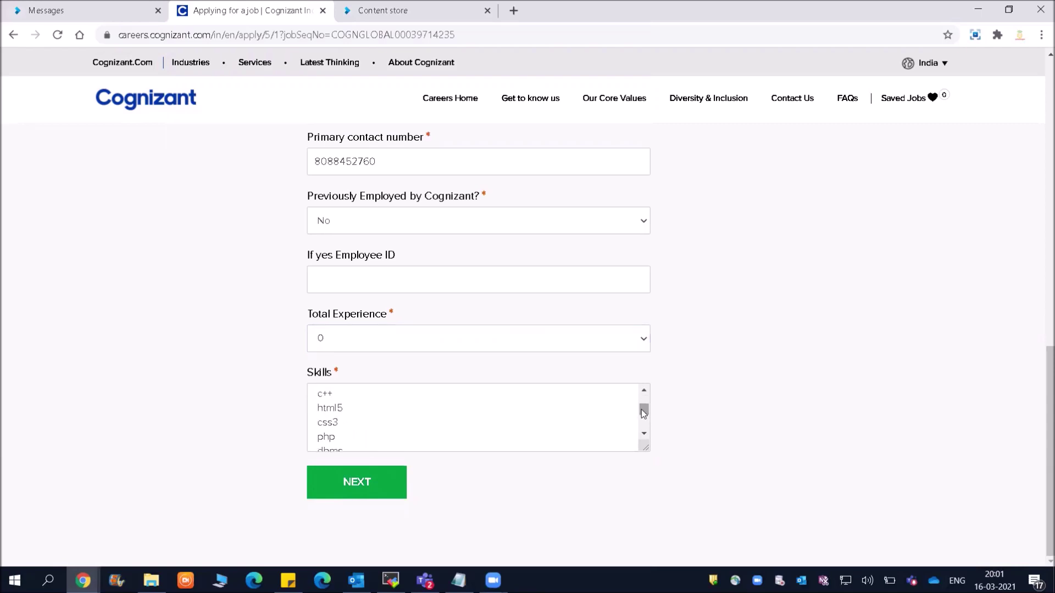
{"action": "double_click", "coordinate": [337, 394]}
{"action": "left_click_drag", "start_coordinate": [644, 416], "coordinate": [644, 407]}
{"action": "double_click", "coordinate": [320, 395]}
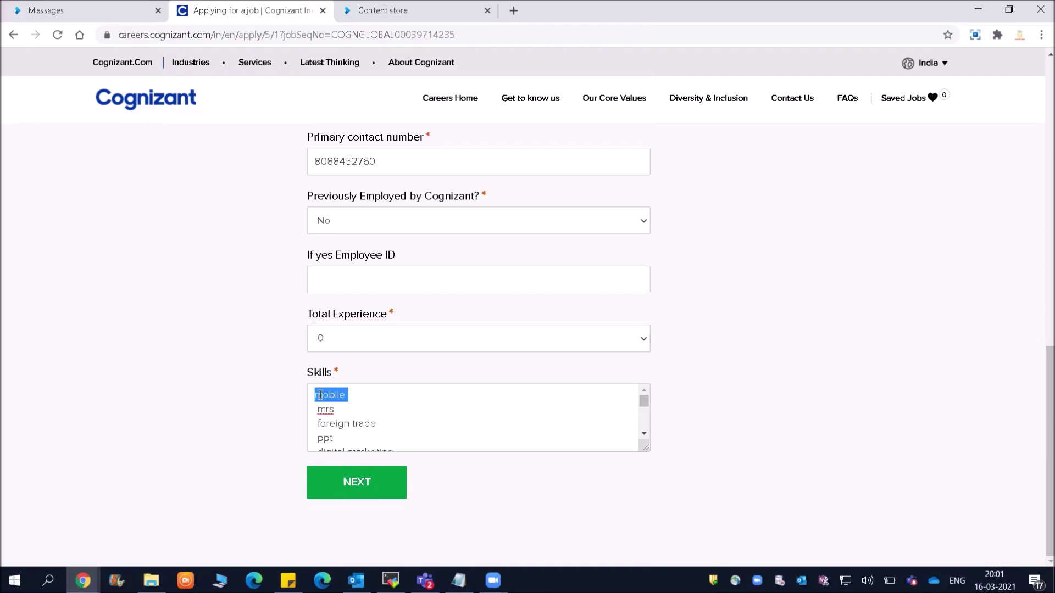
{"action": "left_click_drag", "start_coordinate": [320, 395], "coordinate": [409, 448]}
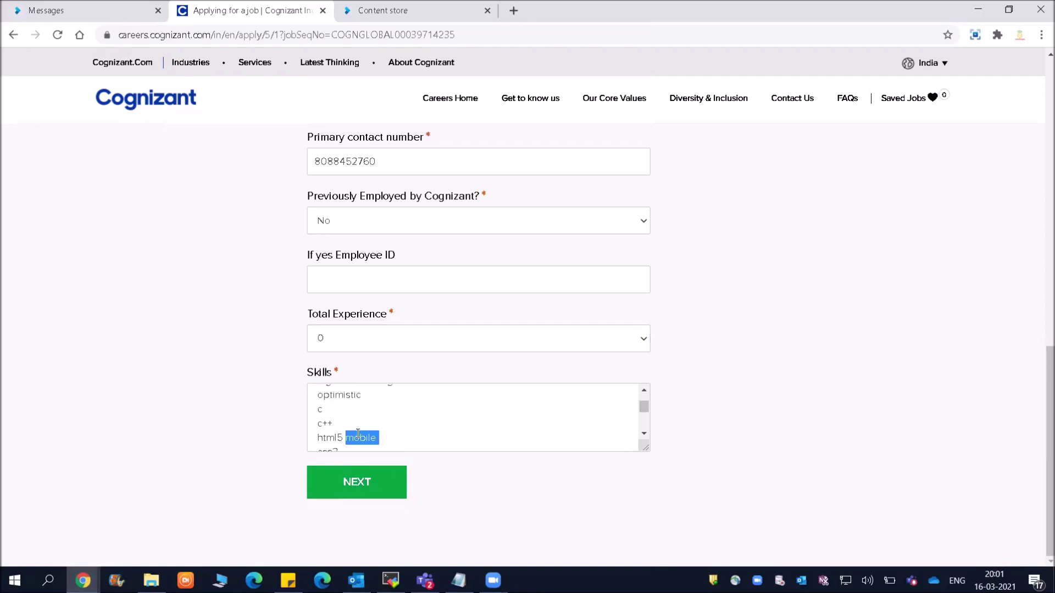
{"action": "left_click", "coordinate": [349, 482]}
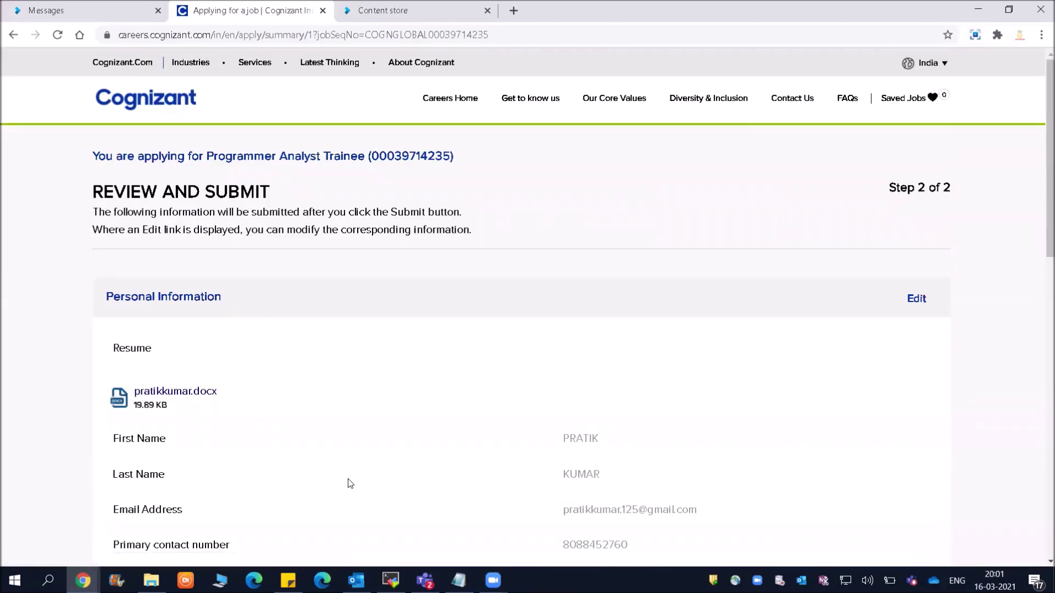
- Tick the Acknowledgment checkbox and submit the application
{"action": "left_click_drag", "start_coordinate": [1044, 128], "coordinate": [1041, 429]}
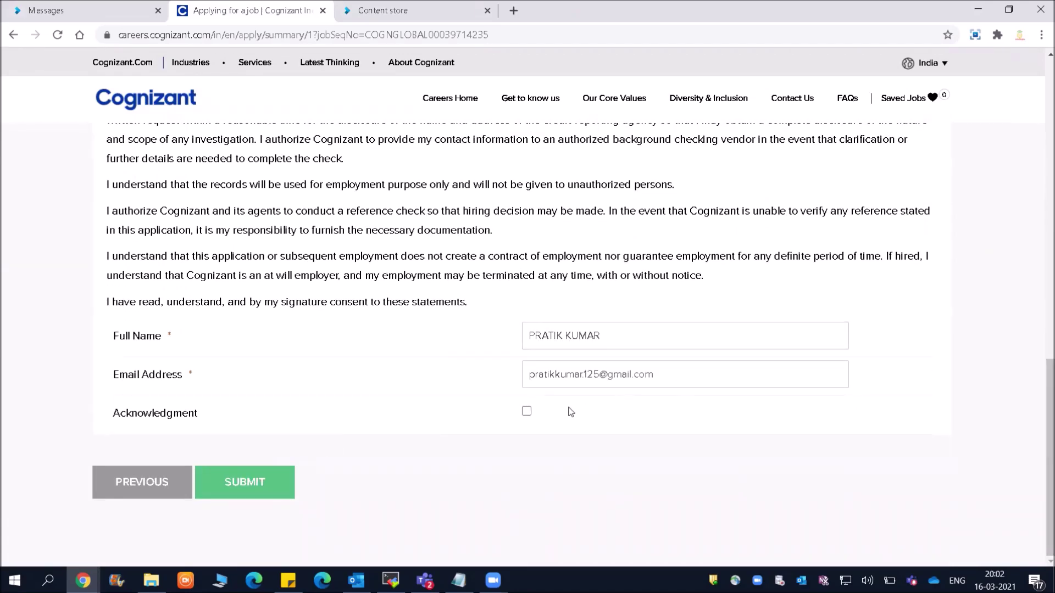
{"action": "left_click", "coordinate": [526, 413]}
{"action": "left_click", "coordinate": [250, 473]}
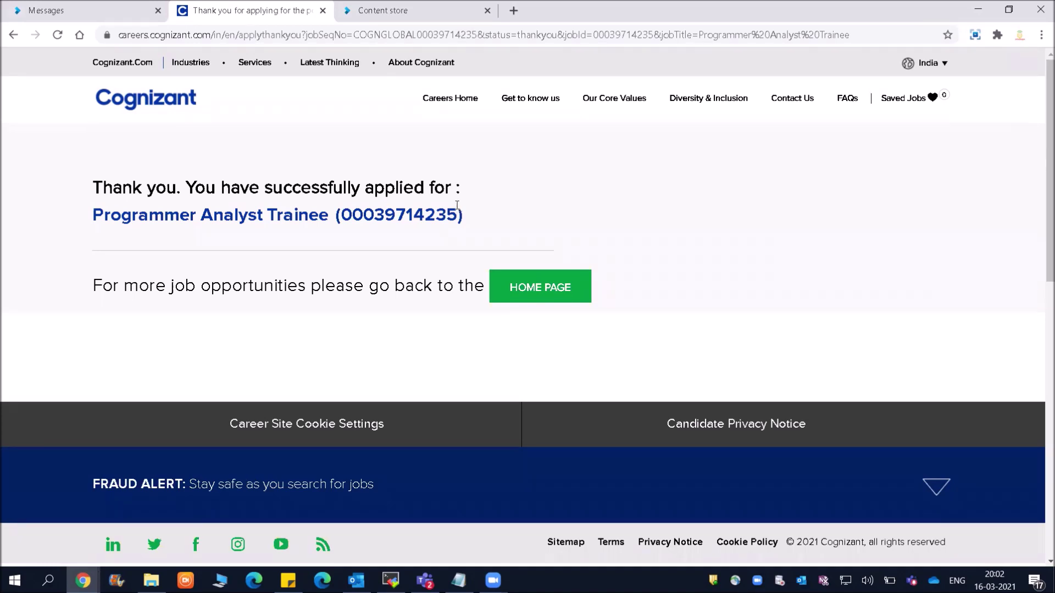
- Select the applied job title and the whole thank-you message on the confirmation page
{"action": "left_click_drag", "start_coordinate": [464, 220], "coordinate": [425, 189]}
{"action": "left_click", "coordinate": [469, 220]}
{"action": "left_click_drag", "start_coordinate": [469, 220], "coordinate": [91, 187]}
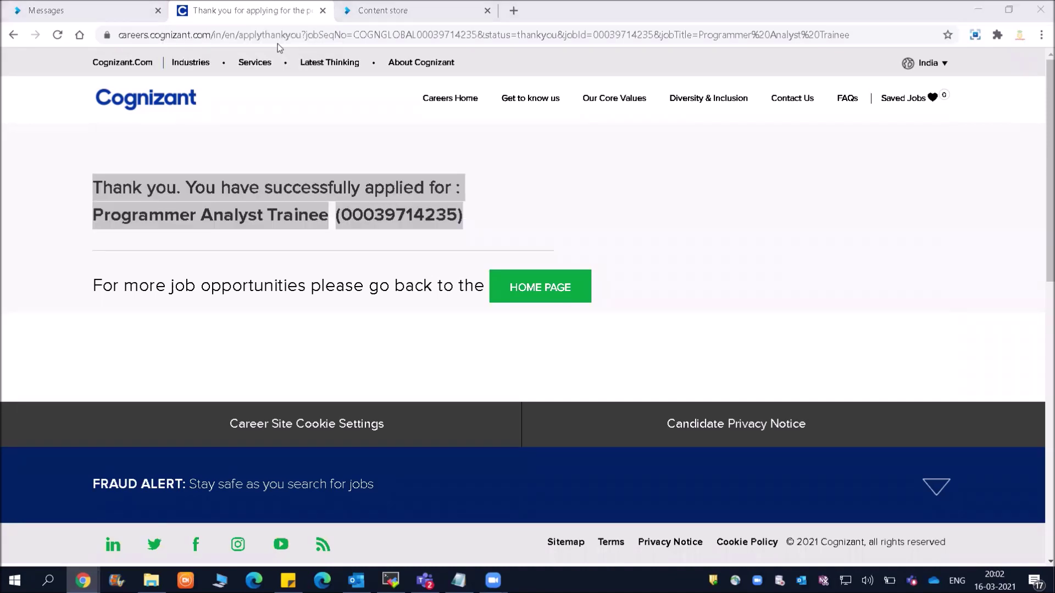
- Return to the Classplus content store tab showing the infyTQ 2021 crash course at ₹249
{"action": "key", "text": "ctrl+Tab"}
{"action": "scroll", "coordinate": [434, 230], "scroll_direction": "up", "scroll_amount": 2}
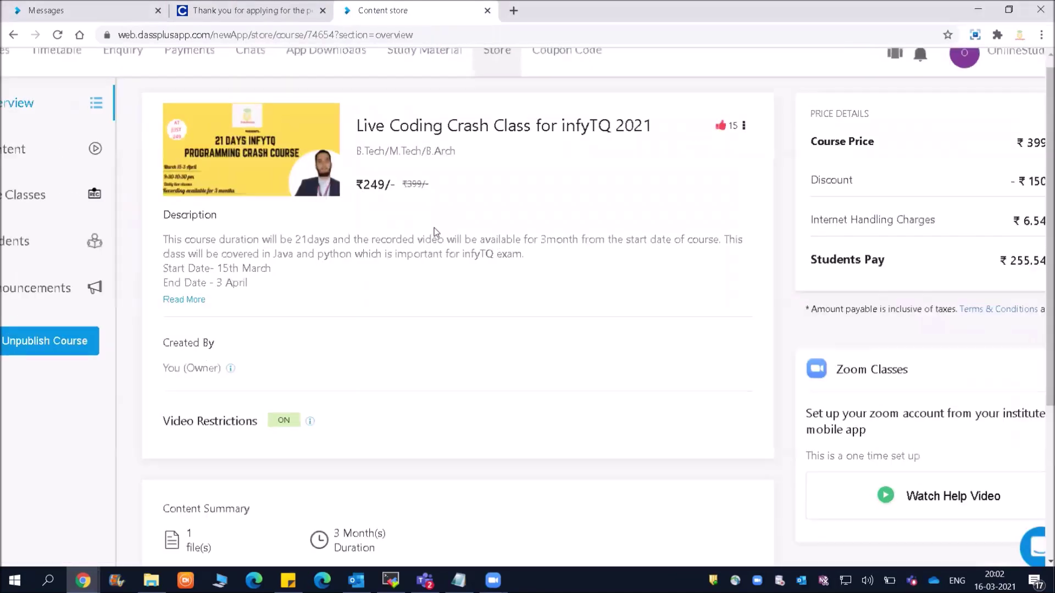
{"action": "scroll", "coordinate": [434, 231], "scroll_direction": "up", "scroll_amount": 1}
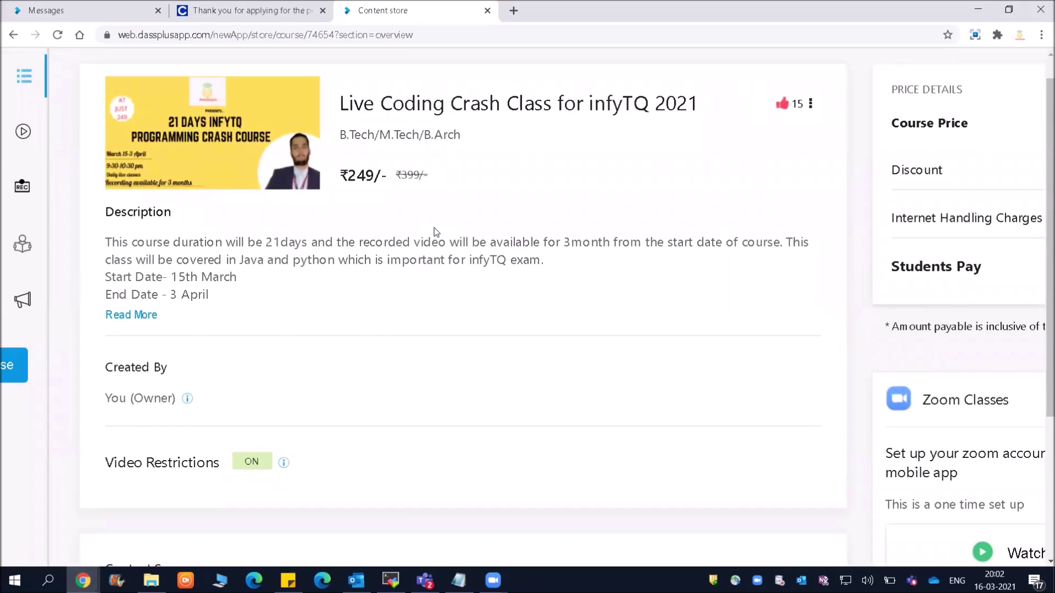
{"action": "scroll", "coordinate": [434, 231], "scroll_direction": "down", "scroll_amount": 1}
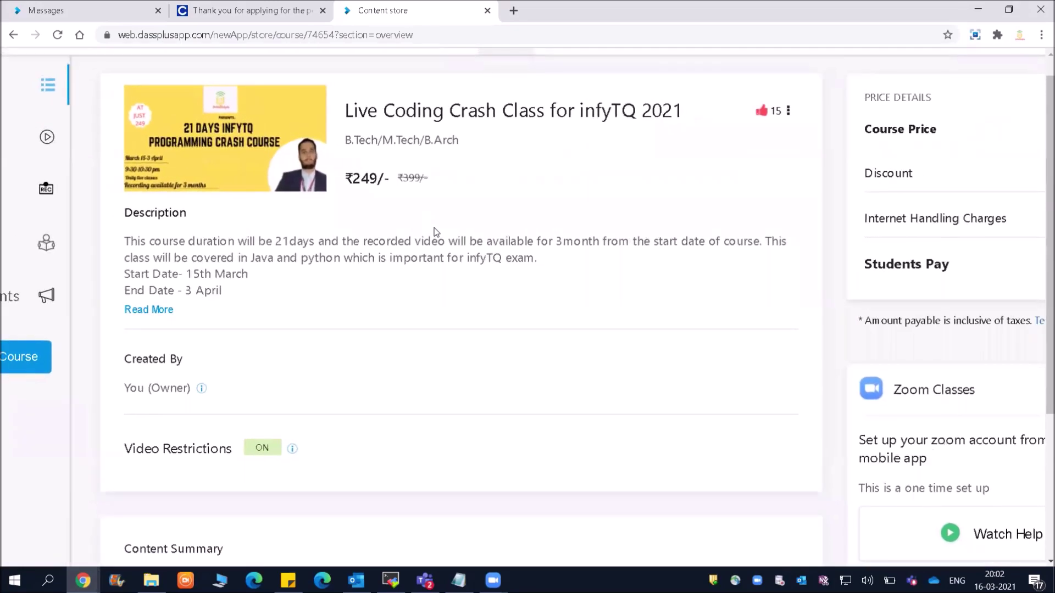